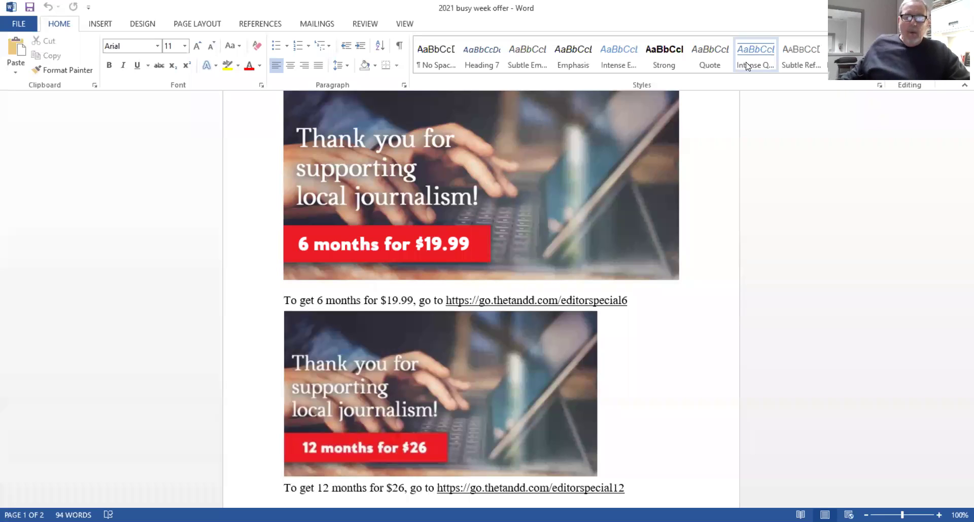
{"action": "scroll", "coordinate": [748, 67], "scroll_direction": "down", "scroll_amount": 3}
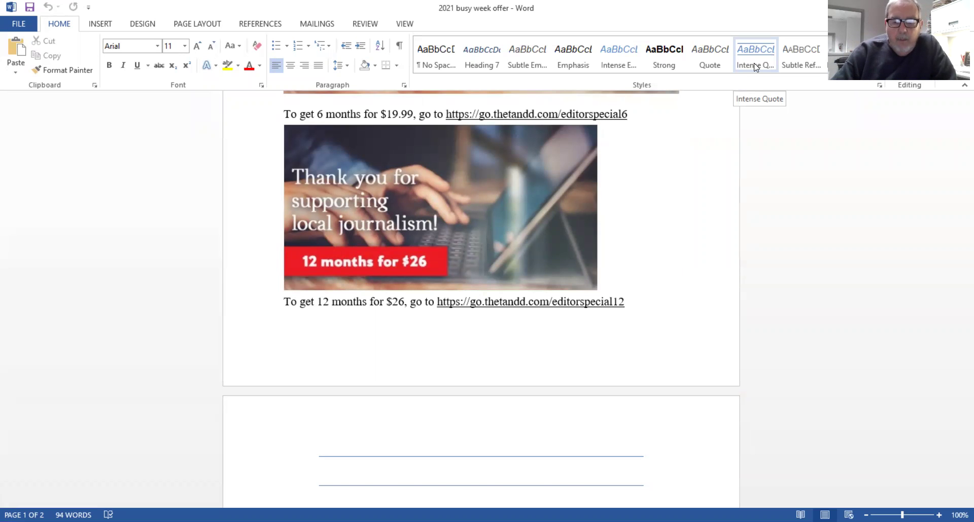
{"action": "scroll", "coordinate": [756, 67], "scroll_direction": "up", "scroll_amount": 3}
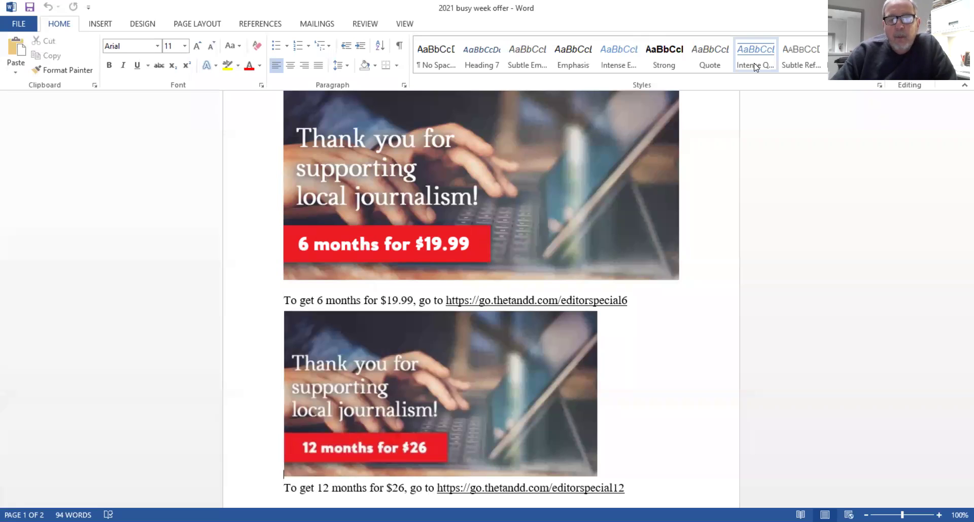